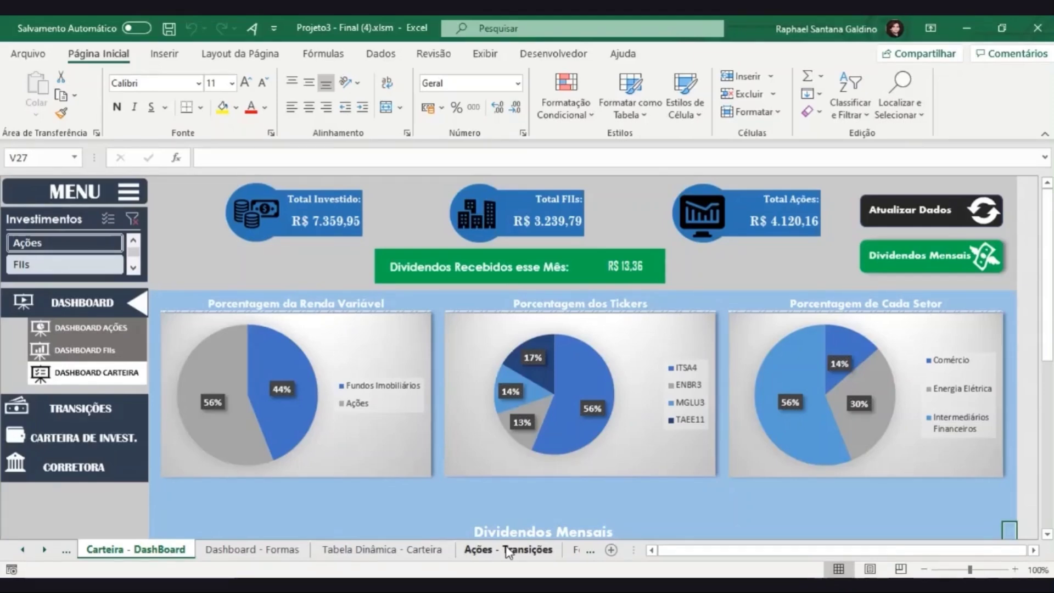
- Open the Dashboard - Formas sheet and examine the total cards, the dividends banner and the Porcentagem dos Tickers chart as separate objects
{"action": "left_click", "coordinate": [231, 551]}
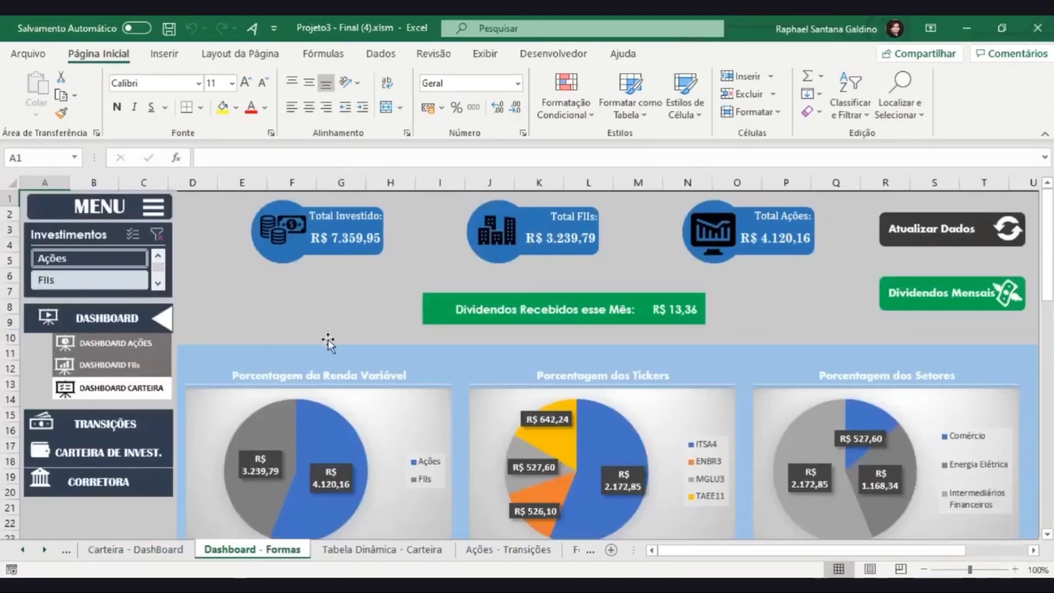
{"action": "left_click", "coordinate": [327, 237]}
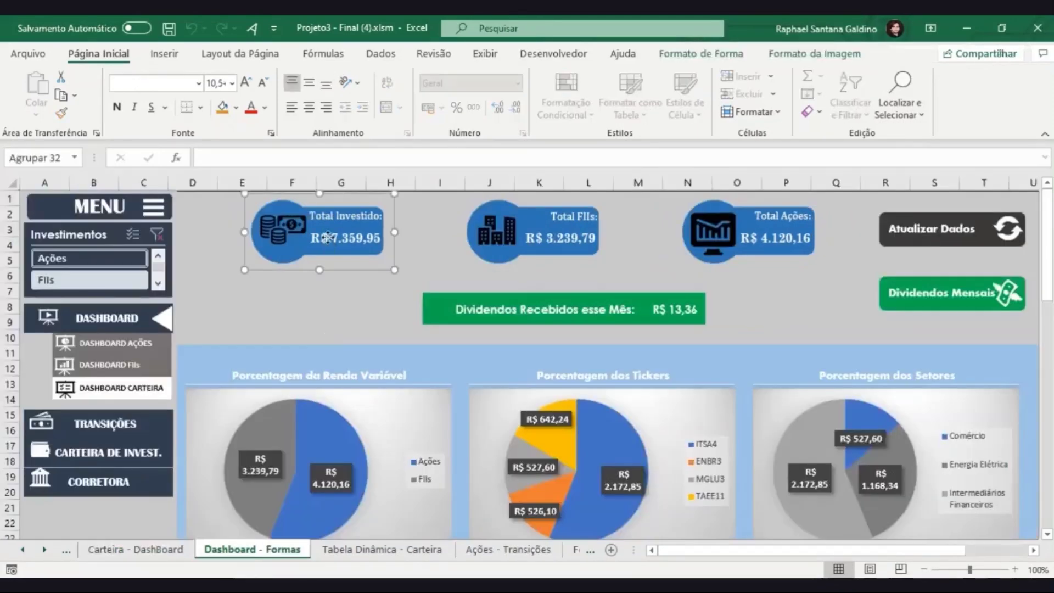
{"action": "left_click", "coordinate": [528, 240]}
{"action": "left_click", "coordinate": [716, 233]}
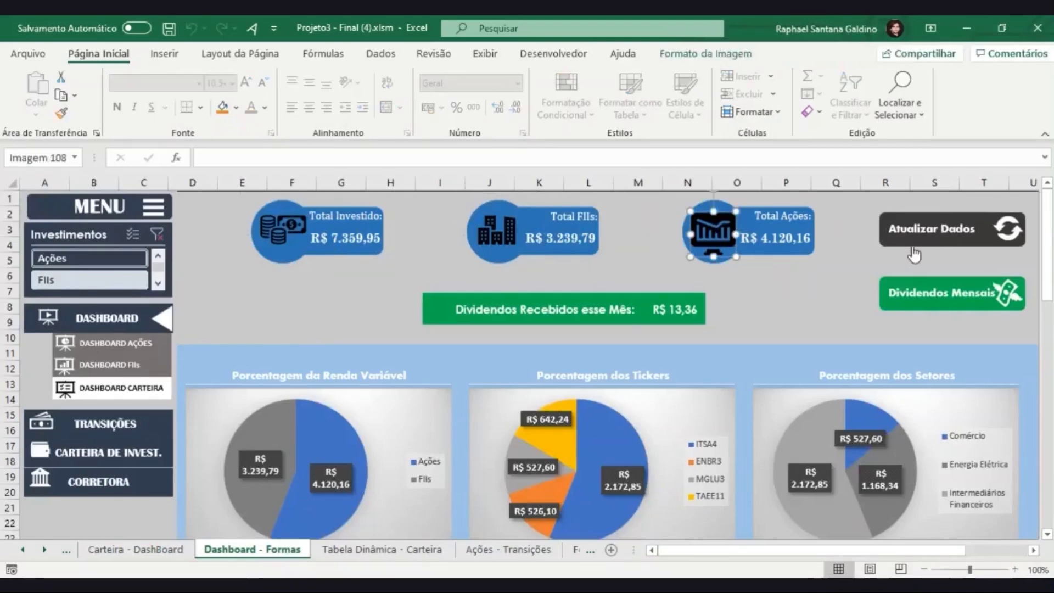
{"action": "left_click", "coordinate": [662, 307]}
{"action": "left_click", "coordinate": [640, 317]}
{"action": "left_click", "coordinate": [537, 406]}
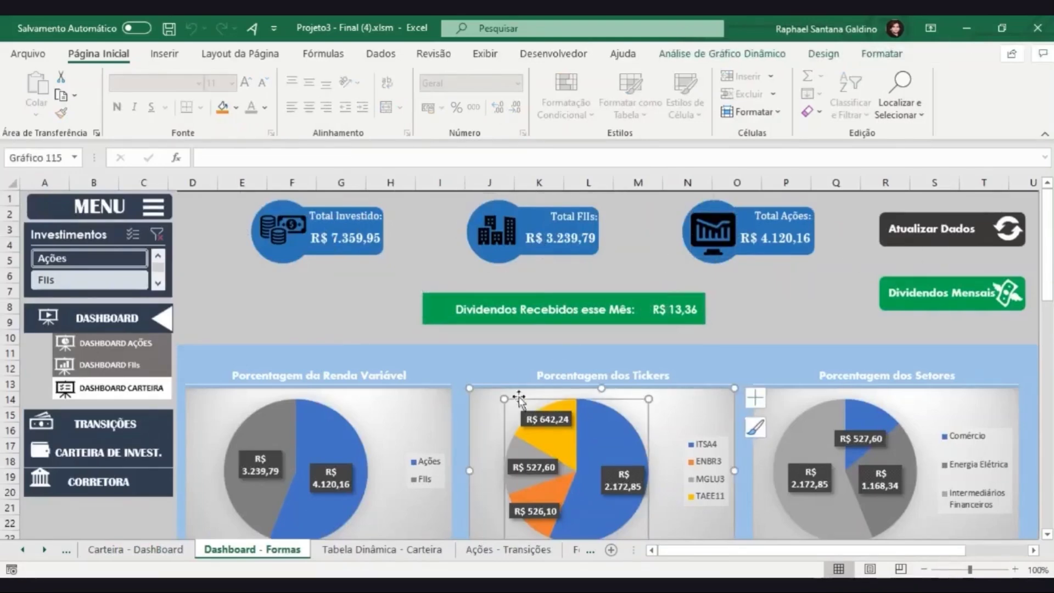
- Browse the gallery of shapes available for insertion, from lines and rectangles to callouts, without inserting any
{"action": "left_click", "coordinate": [164, 54]}
{"action": "left_click", "coordinate": [194, 98]}
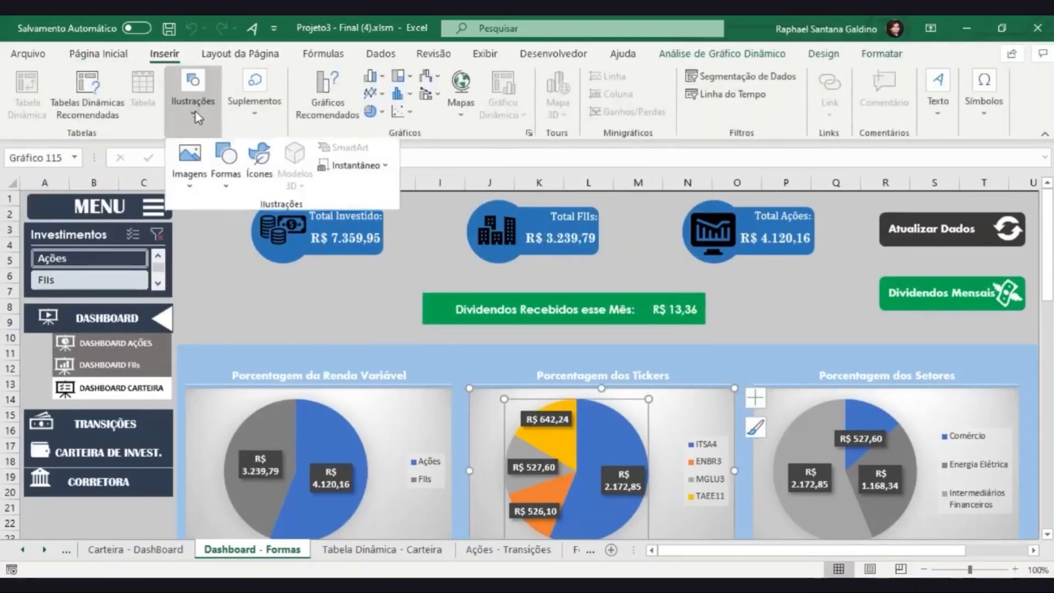
{"action": "left_click", "coordinate": [225, 172]}
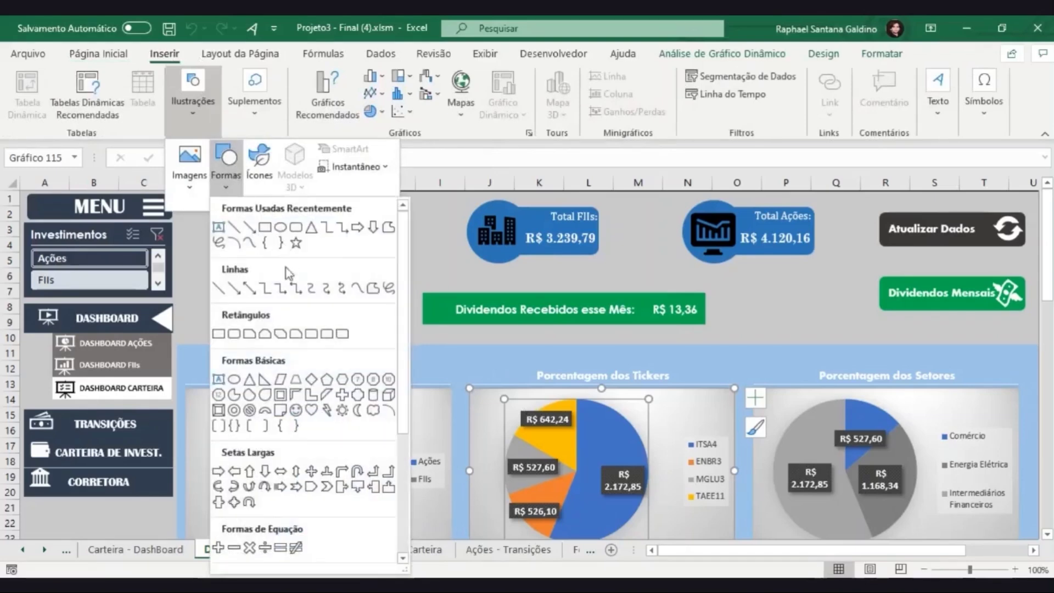
{"action": "scroll", "coordinate": [296, 299], "scroll_direction": "down", "scroll_amount": 4}
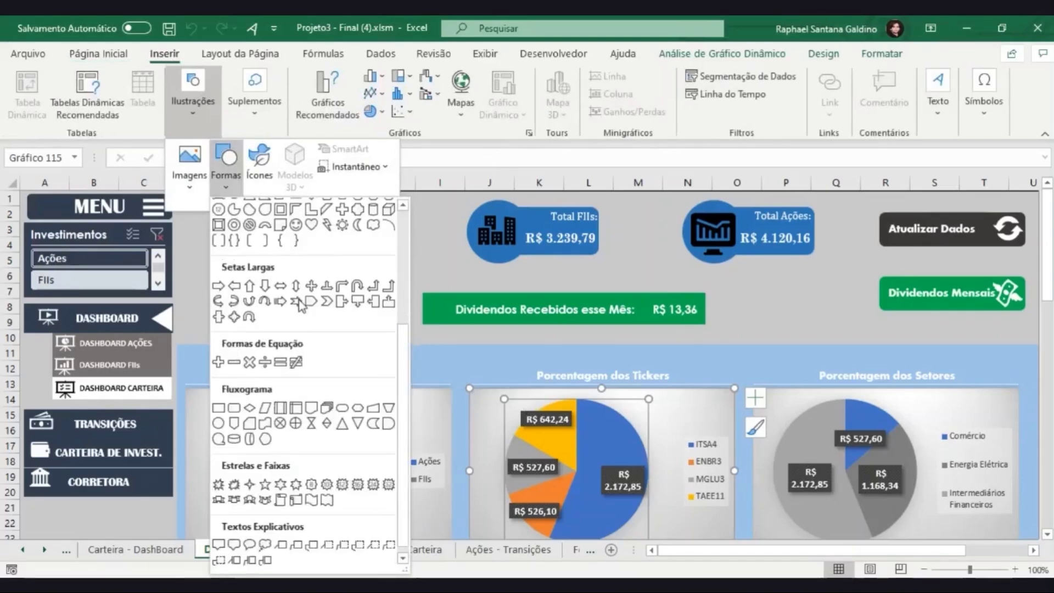
{"action": "left_click", "coordinate": [478, 345]}
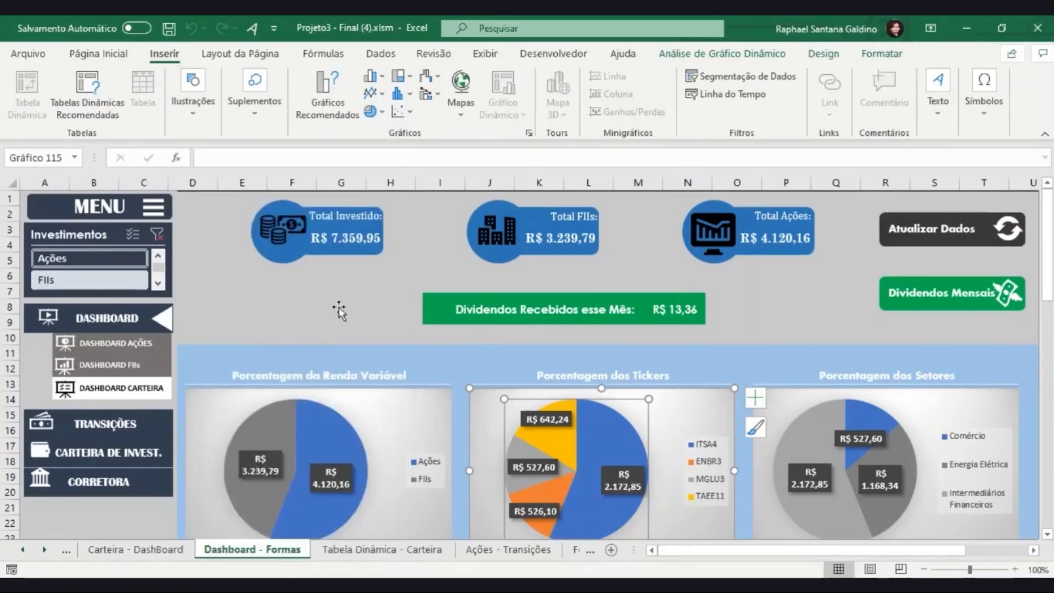
- Examine the background rectangle behind the charts and the grouped text box of the Total Ações card
{"action": "scroll", "coordinate": [411, 321], "scroll_direction": "down", "scroll_amount": 6}
{"action": "left_click", "coordinate": [348, 407]}
{"action": "scroll", "coordinate": [565, 358], "scroll_direction": "up", "scroll_amount": 6}
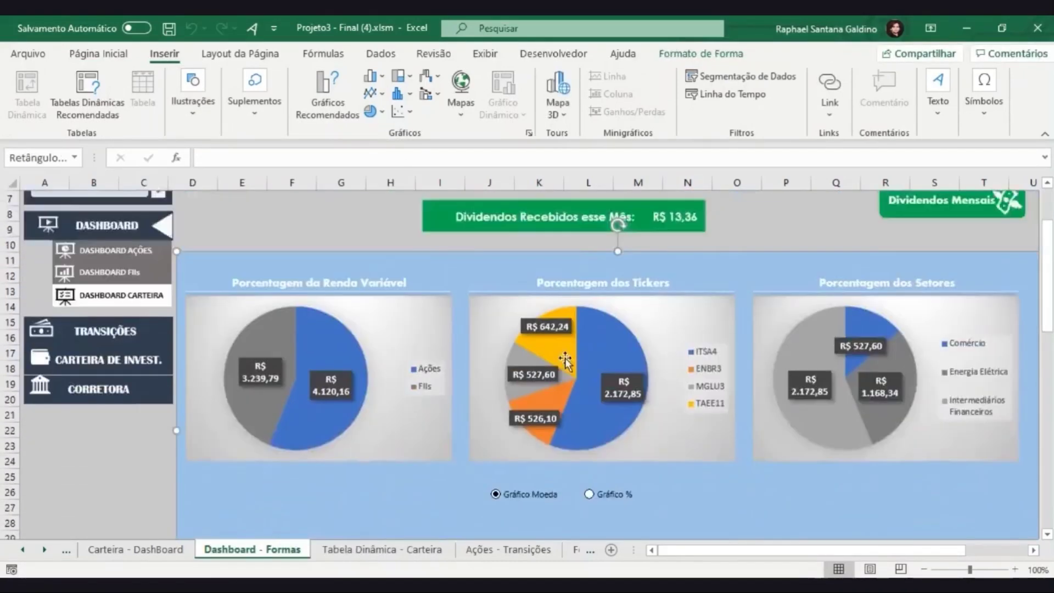
{"action": "left_click", "coordinate": [816, 235]}
{"action": "left_click", "coordinate": [782, 220]}
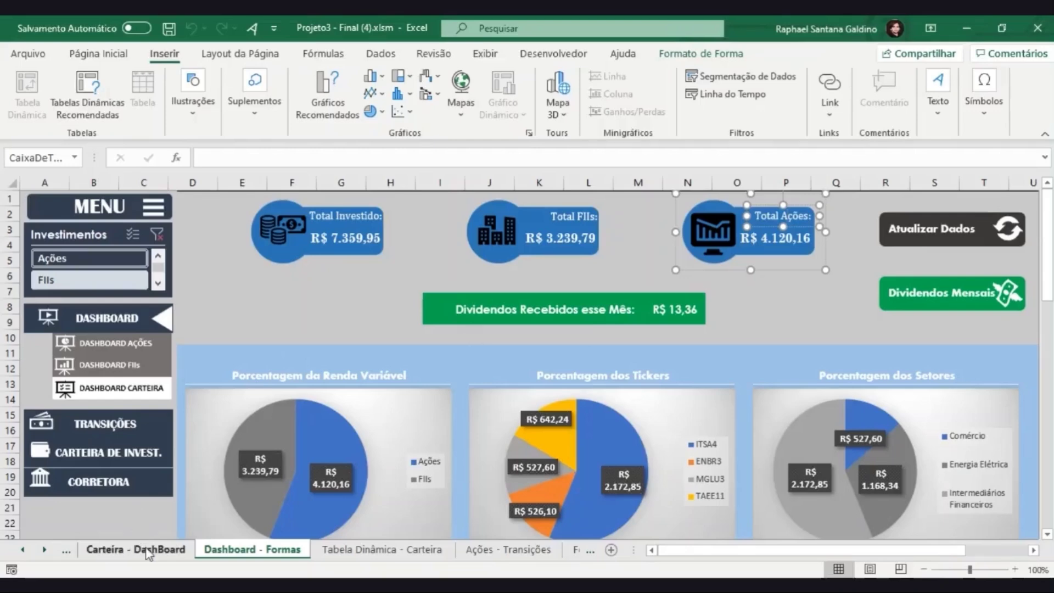
- On the Carteira - DashBoard sheet, inspect the cells behind the Total Investido card and the monthly dividends value
{"action": "left_click", "coordinate": [144, 550]}
{"action": "left_click", "coordinate": [298, 204]}
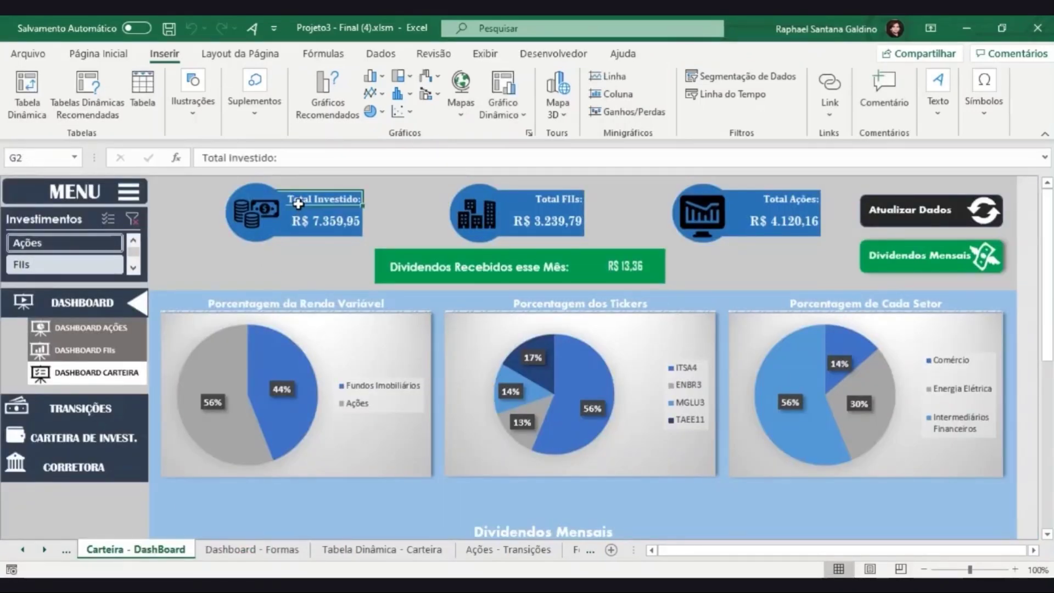
{"action": "key", "text": "Down"}
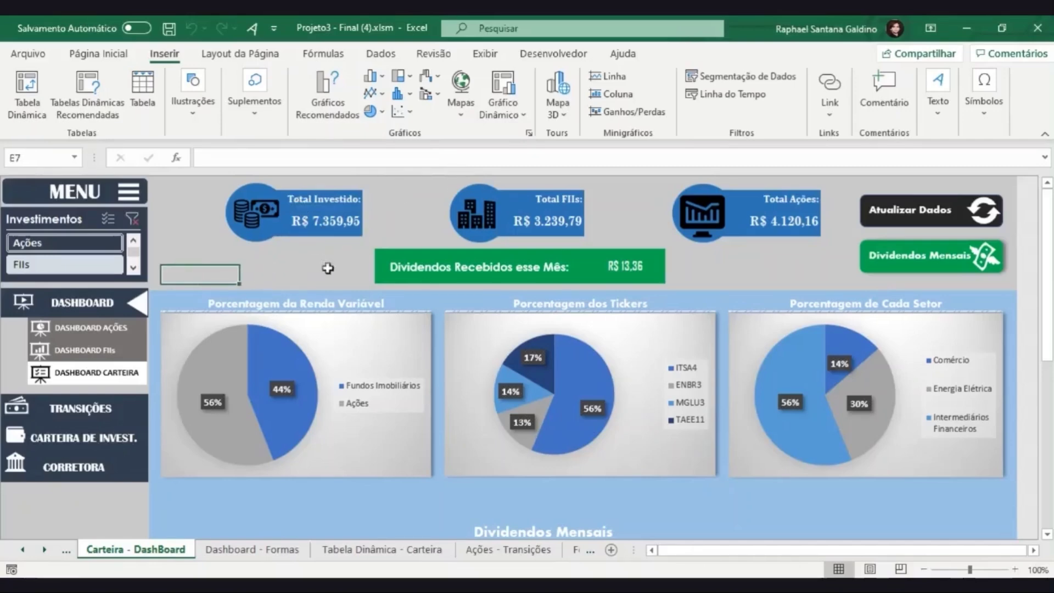
{"action": "left_click", "coordinate": [429, 271]}
{"action": "left_click", "coordinate": [643, 260]}
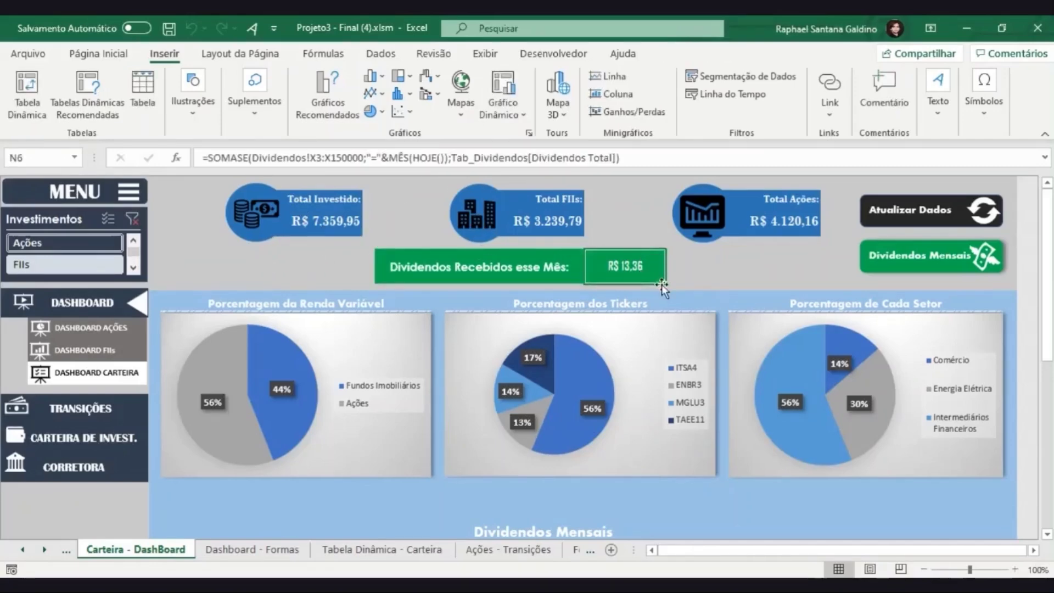
- On the Dashboard - Formas sheet, inspect the dividends banner rectangle and the text box inside the Total FIIs card
{"action": "left_click", "coordinate": [252, 549]}
{"action": "left_click", "coordinate": [669, 309]}
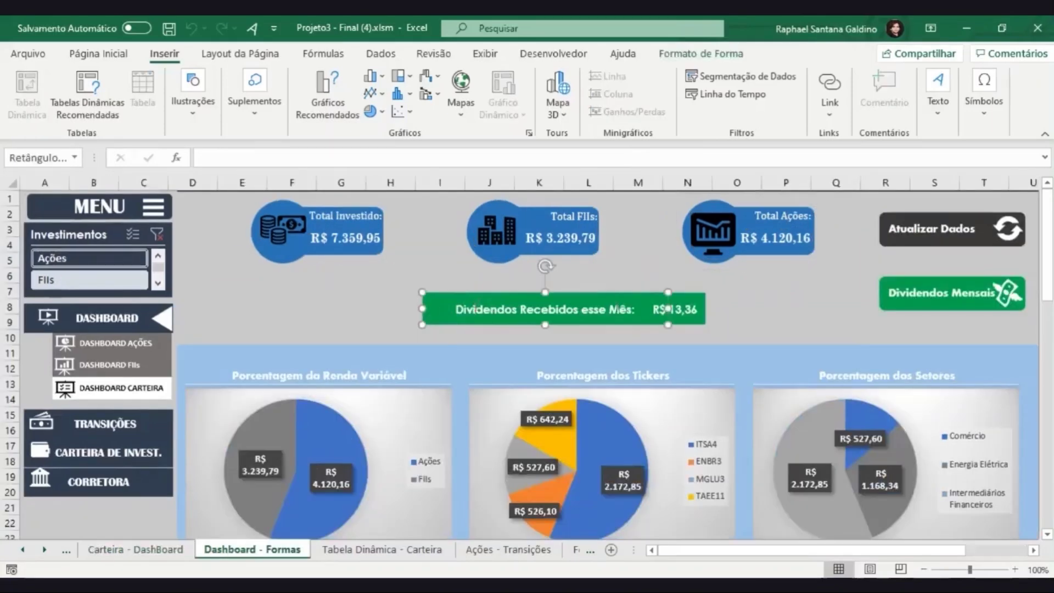
{"action": "left_click", "coordinate": [571, 216]}
{"action": "left_click", "coordinate": [571, 216]}
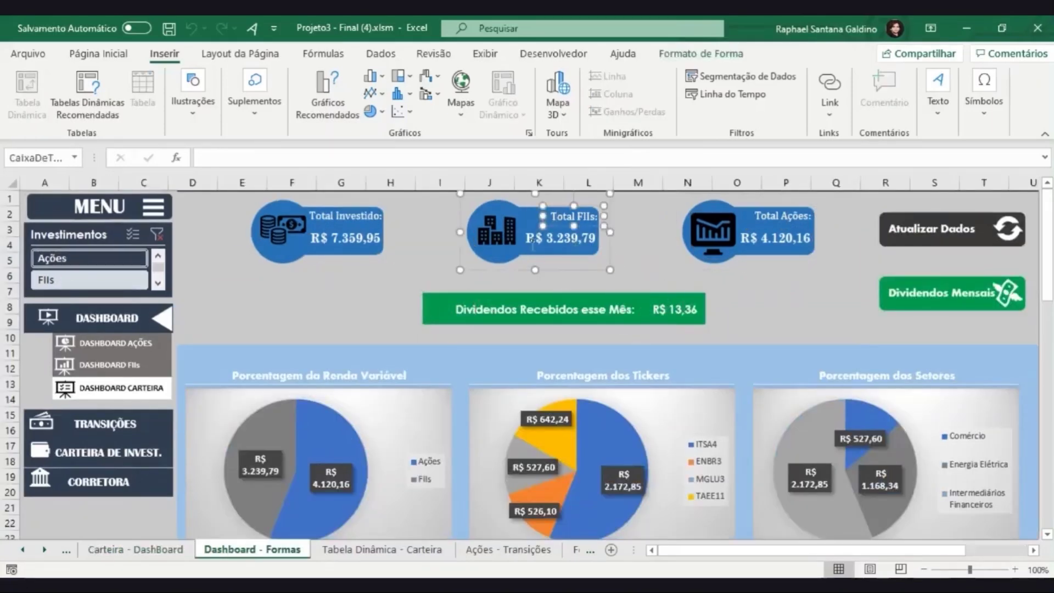
- Compare the Carteira - DashBoard and Dashboard - Formas sheets, and highlight the cell range beneath the charts on Carteira - DashBoard
{"action": "left_click", "coordinate": [163, 550]}
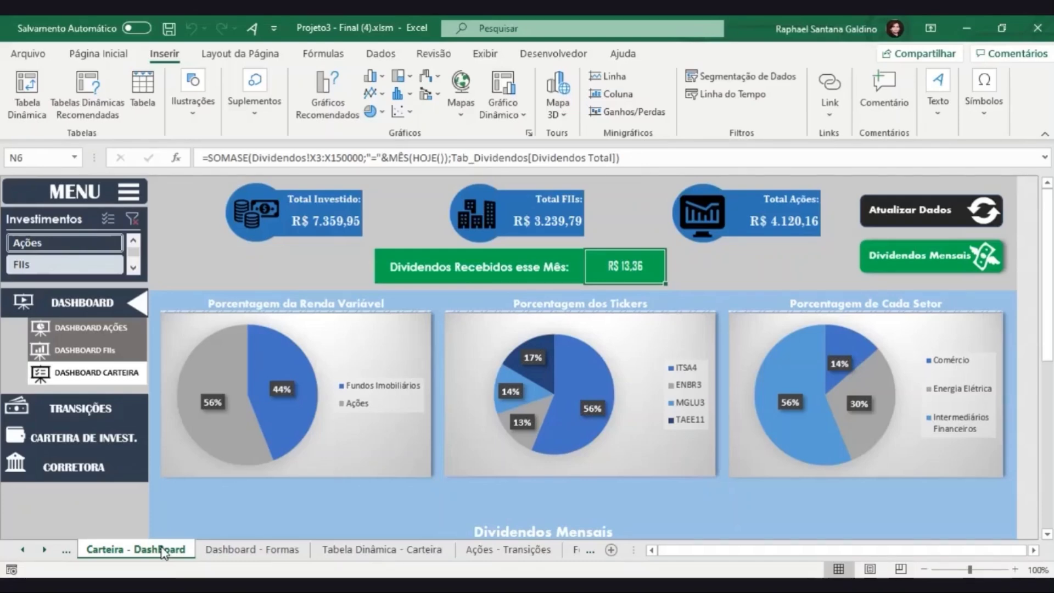
{"action": "left_click", "coordinate": [216, 553]}
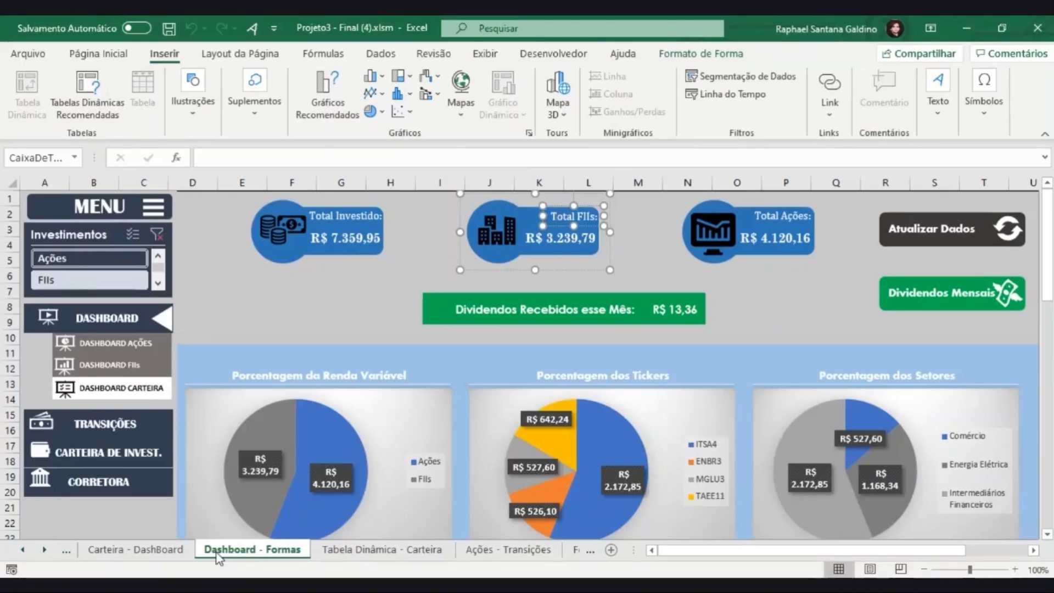
{"action": "left_click", "coordinate": [171, 553]}
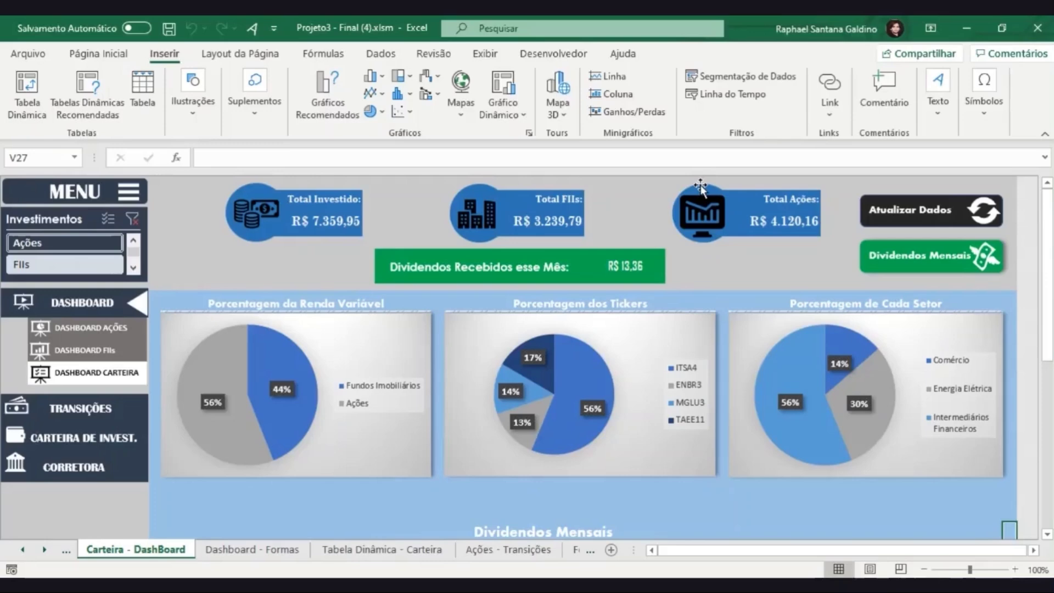
{"action": "left_click", "coordinate": [234, 274]}
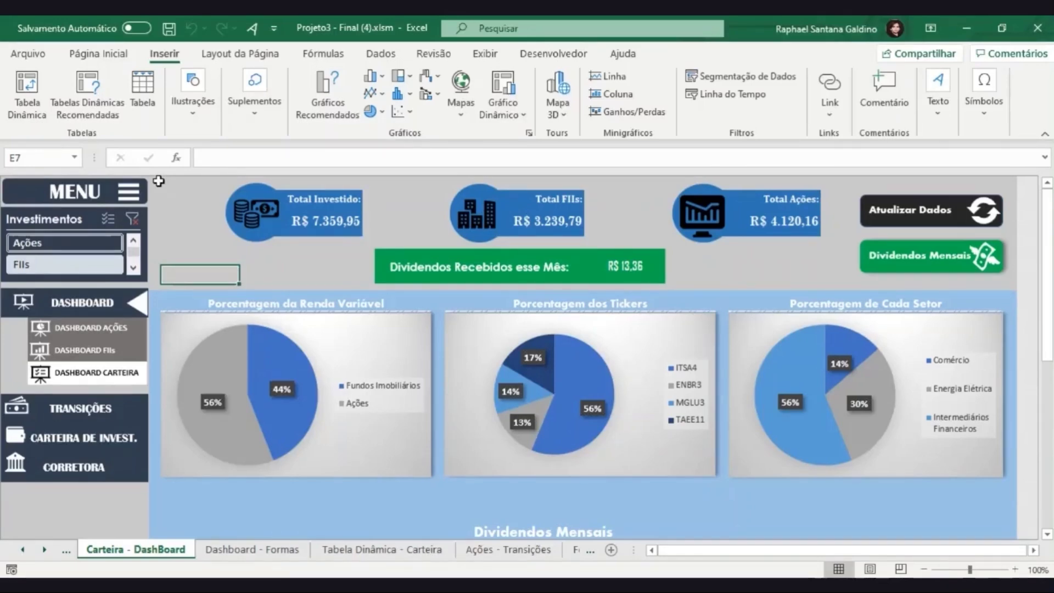
{"action": "left_click_drag", "start_coordinate": [374, 513], "coordinate": [996, 322]}
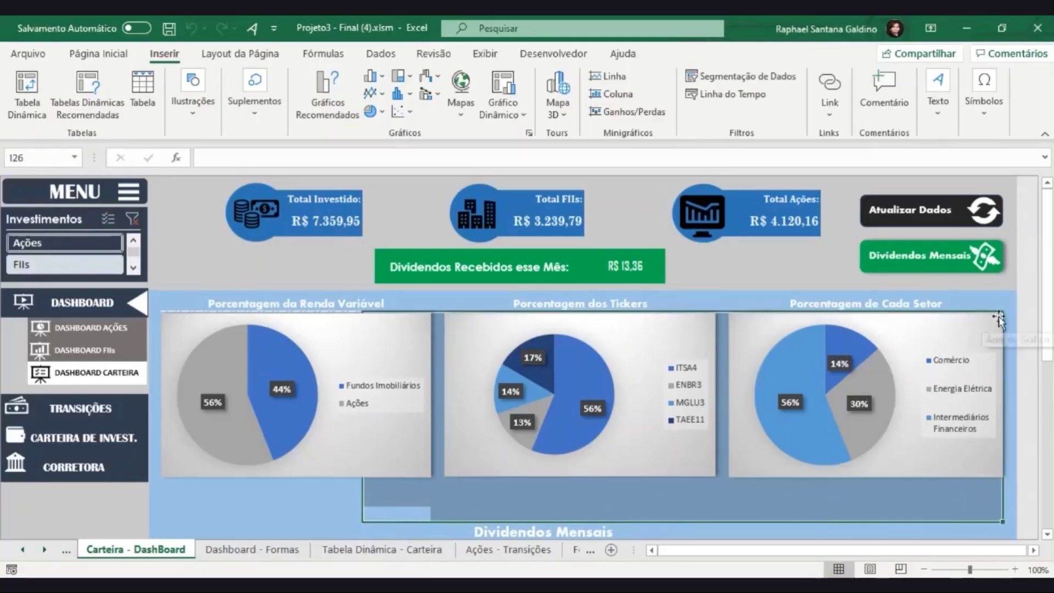
- Inspect the dividends label shape and the SOMASE formula in cell N6 beside it, leaving the formula unedited
{"action": "left_click", "coordinate": [422, 275]}
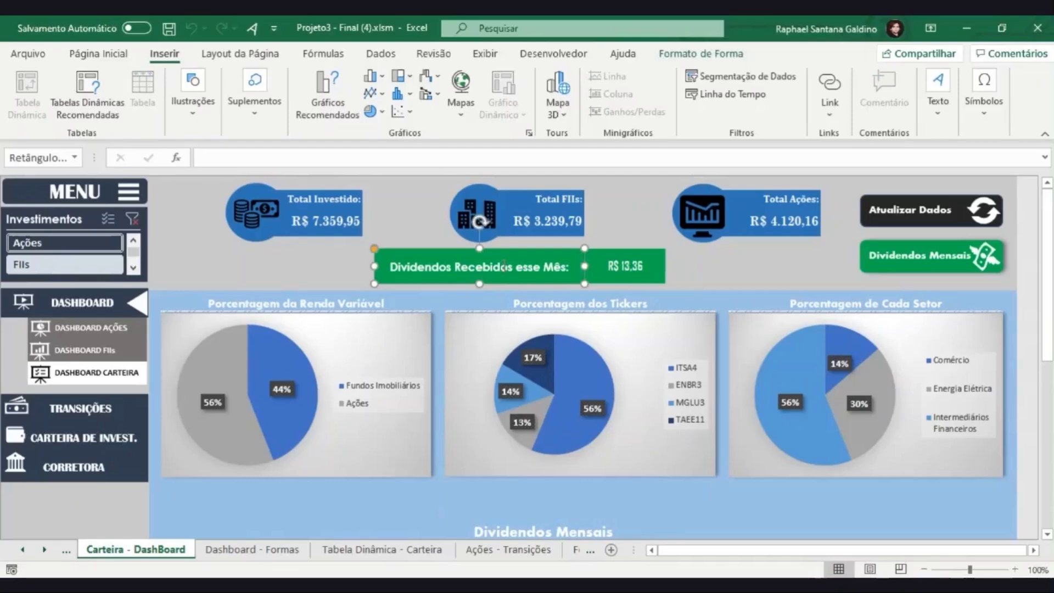
{"action": "left_click", "coordinate": [613, 264]}
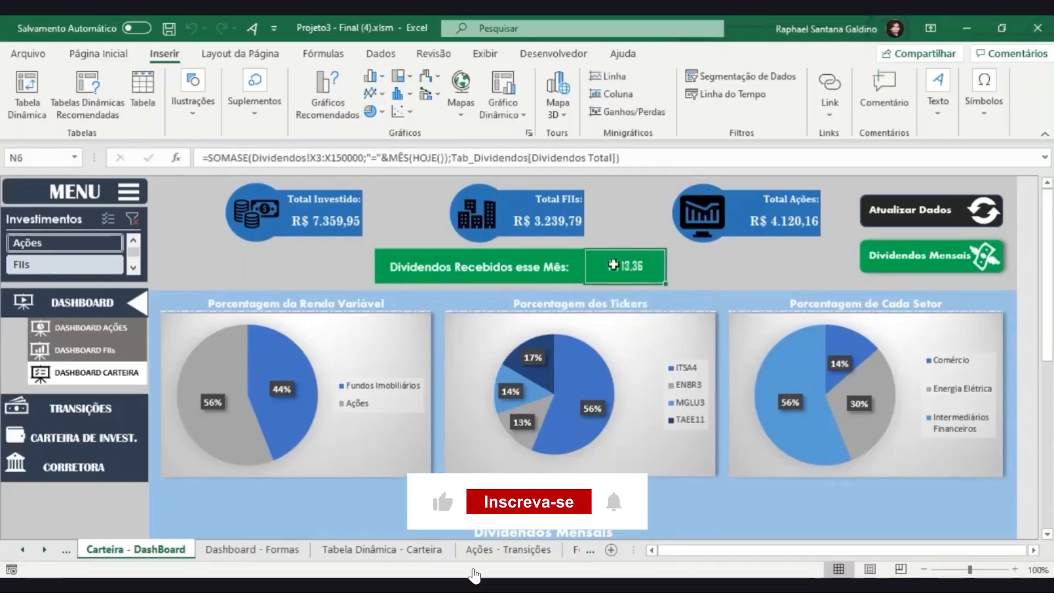
{"action": "left_click_drag", "start_coordinate": [619, 158], "coordinate": [185, 156]}
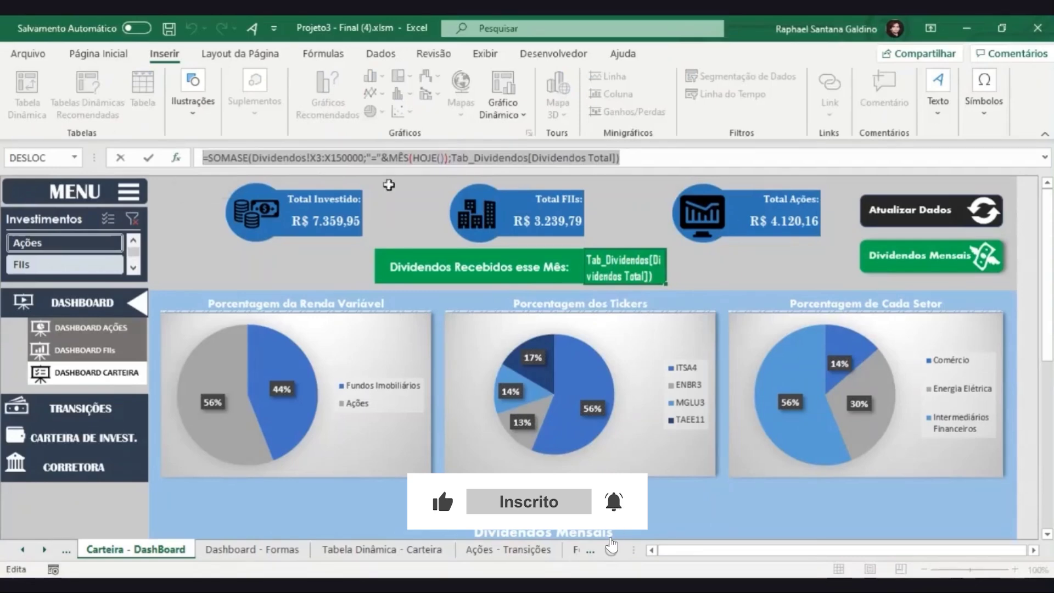
{"action": "key", "text": "Escape"}
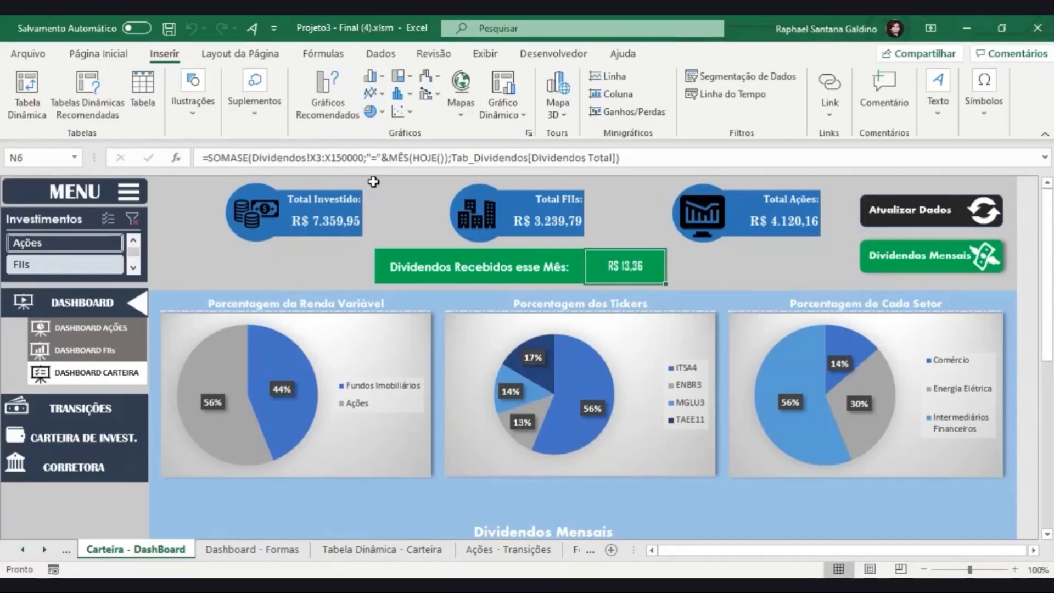
- Highlight the cell areas between the Total Investido, Total FIIs and Total Ações cards to examine their spacing
{"action": "mouse_move", "coordinate": [374, 182]}
{"action": "left_mouse_down"}
{"action": "mouse_move", "coordinate": [447, 201]}
{"action": "mouse_move", "coordinate": [451, 236]}
{"action": "left_mouse_up"}
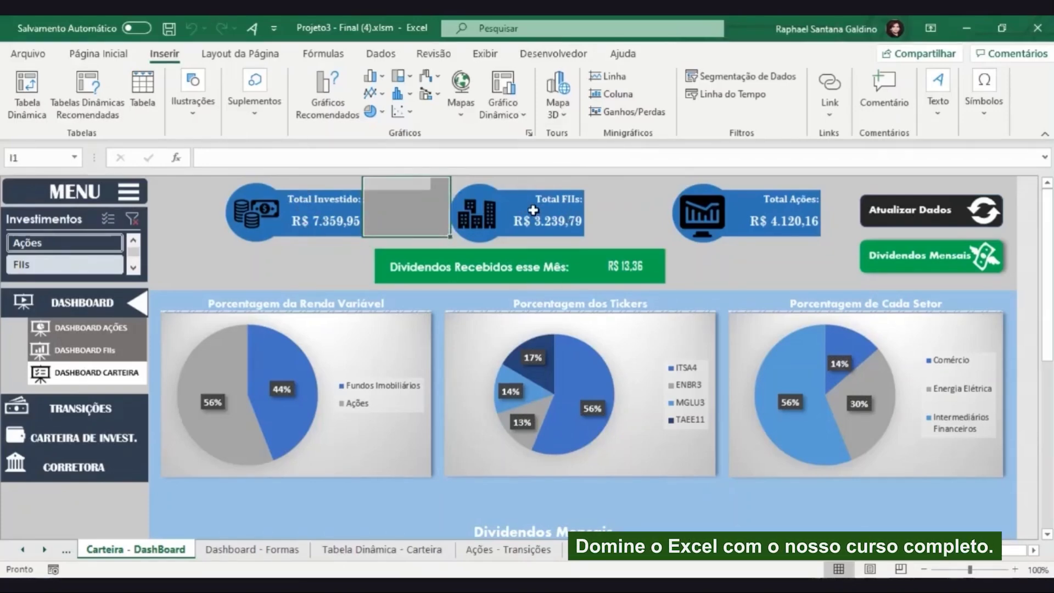
{"action": "left_click_drag", "start_coordinate": [587, 180], "coordinate": [677, 246]}
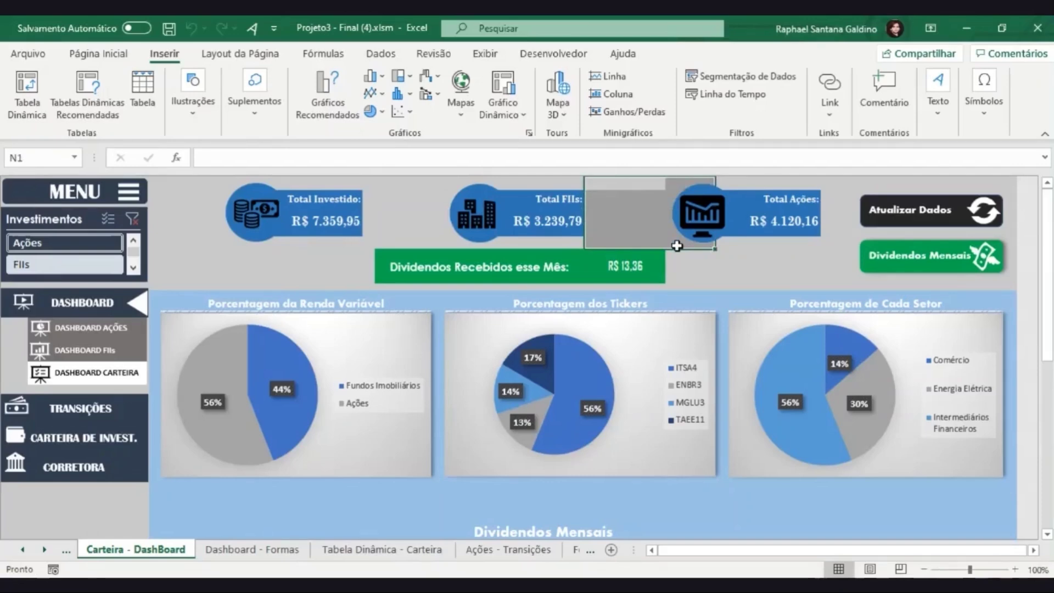
{"action": "left_click", "coordinate": [729, 269]}
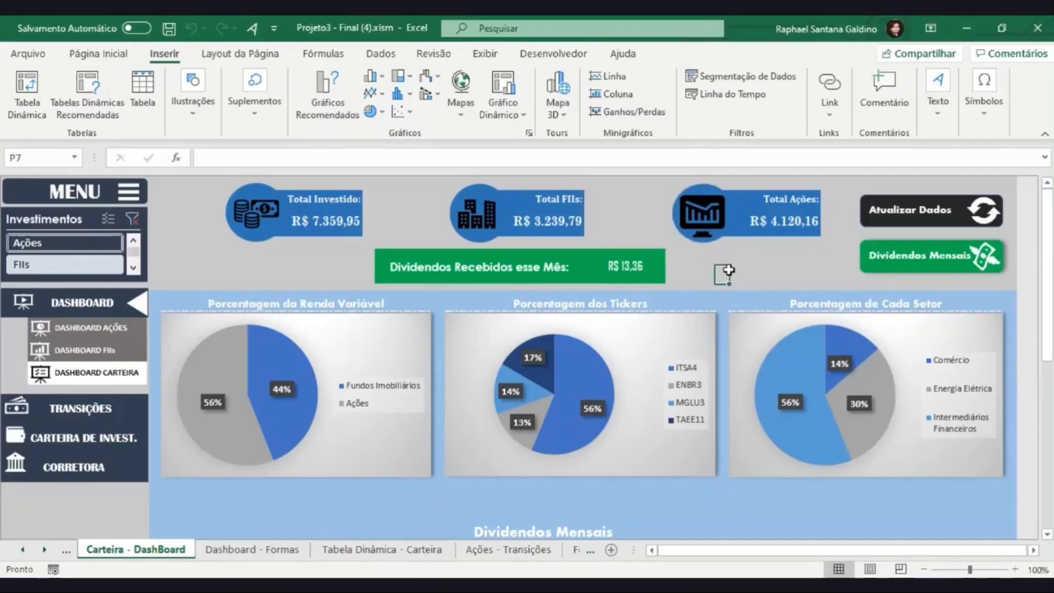
- Compare the SOMASE formula in N6 on Carteira - DashBoard with the cell link of the dividends value shape on Dashboard - Formas
{"action": "left_click", "coordinate": [649, 264]}
{"action": "left_click", "coordinate": [233, 549]}
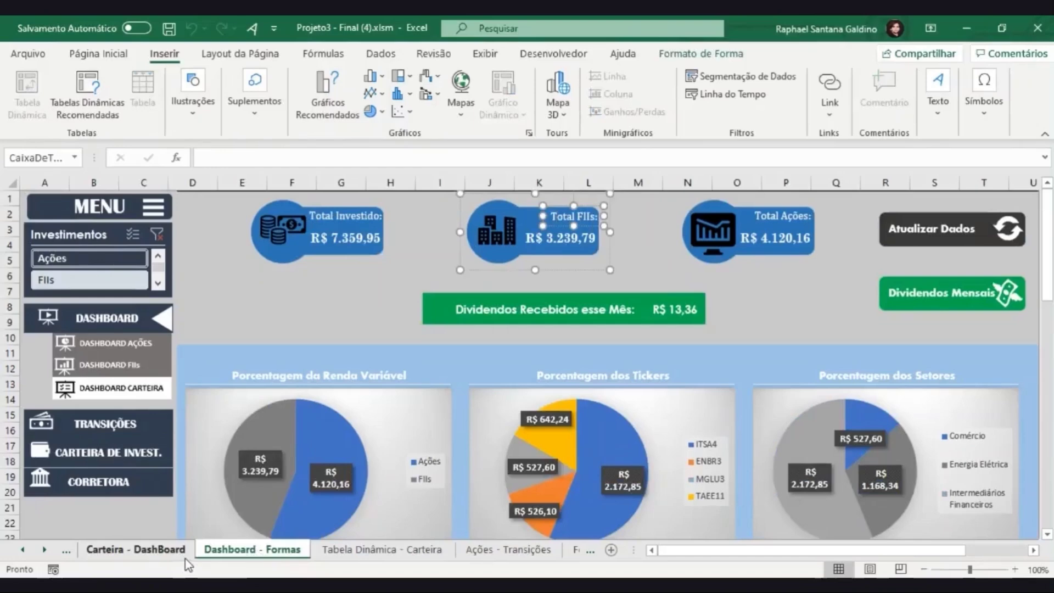
{"action": "left_click", "coordinate": [169, 556]}
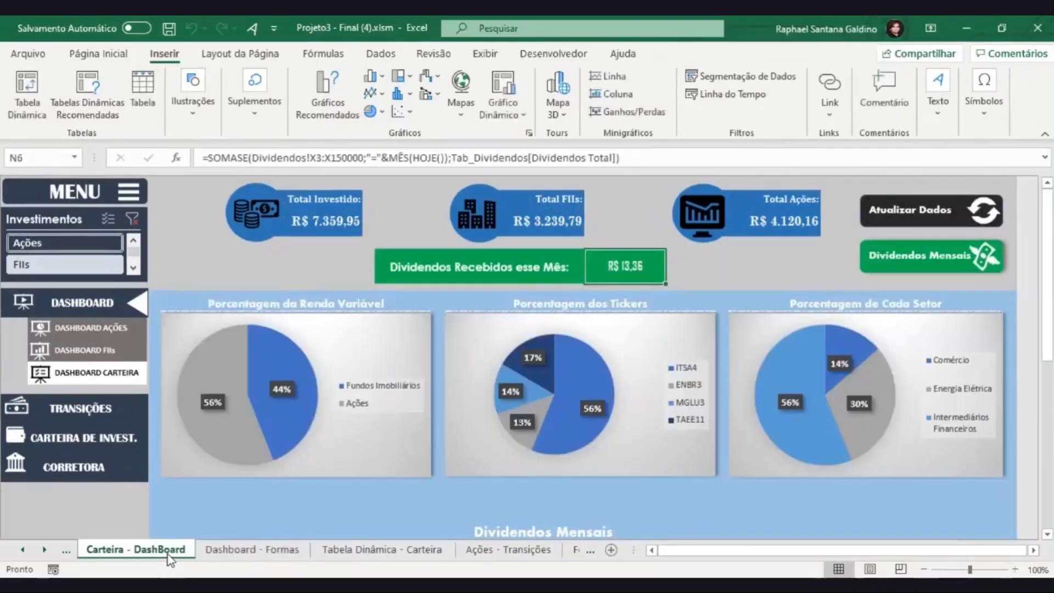
{"action": "left_click_drag", "start_coordinate": [203, 157], "coordinate": [640, 154]}
{"action": "key", "text": "Escape"}
{"action": "left_click", "coordinate": [275, 550]}
{"action": "left_click", "coordinate": [656, 305]}
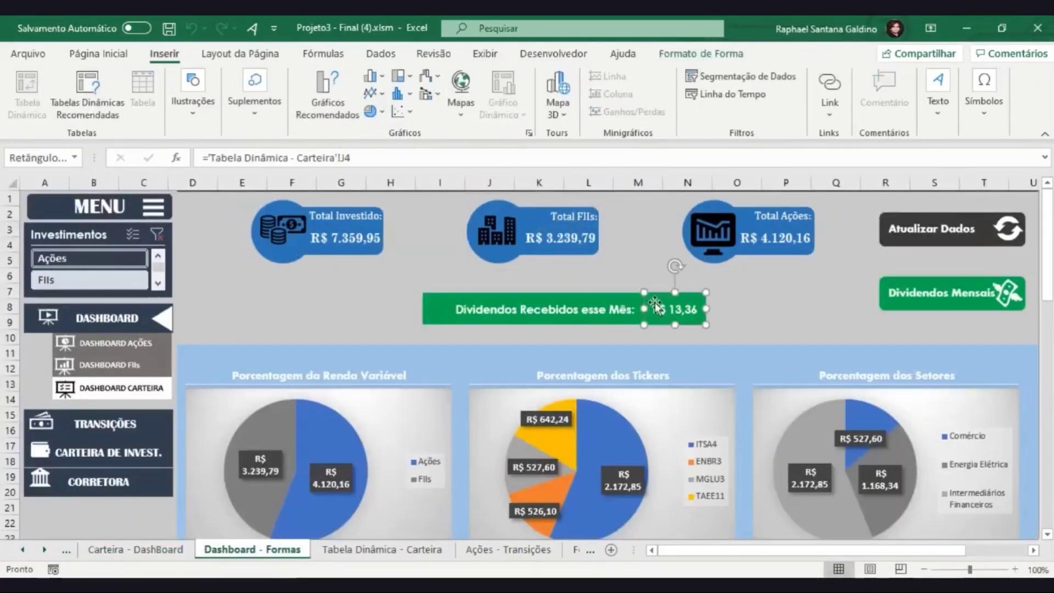